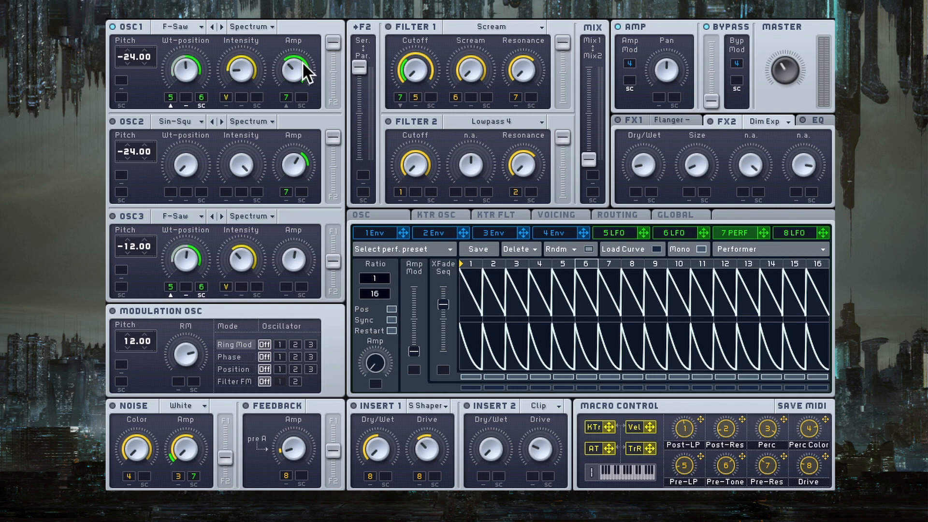
Look over OSC1's wavetable choices and turn its Wt-position knob slightly.
{"action": "left_click", "coordinate": [193, 27]}
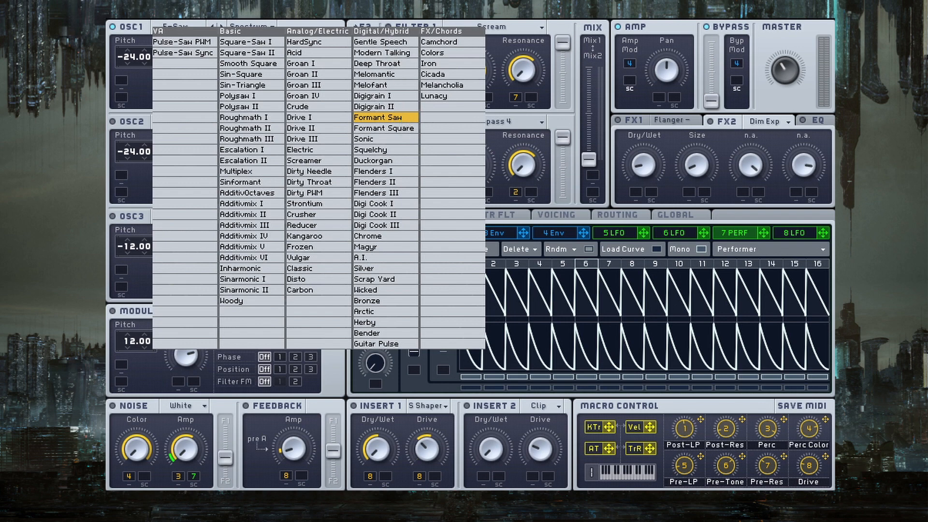
{"action": "key", "text": "Escape"}
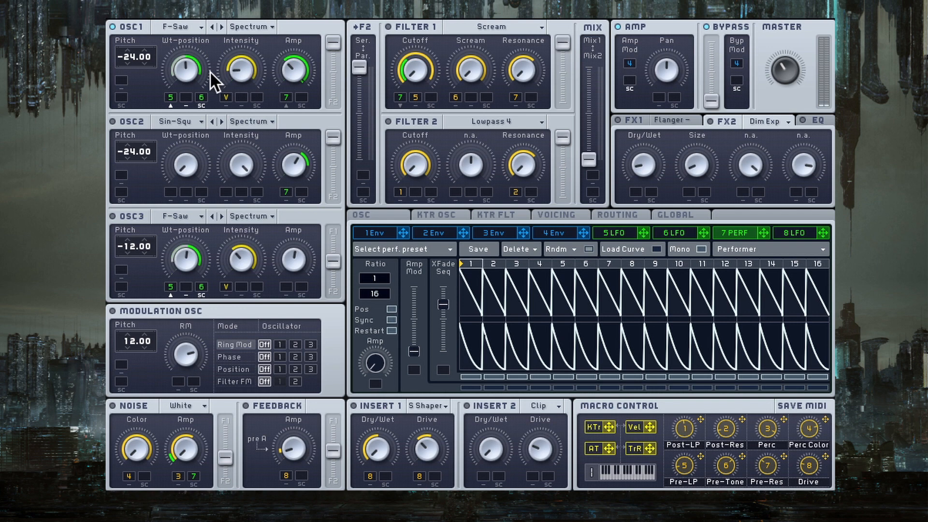
{"action": "mouse_move", "coordinate": [190, 74]}
{"action": "left_mouse_down"}
{"action": "mouse_move", "coordinate": [199, 27]}
{"action": "mouse_move", "coordinate": [195, 122]}
{"action": "mouse_move", "coordinate": [199, 76]}
{"action": "left_mouse_up"}
Mute the velocity modulation of the Intensity knobs on OSC1 and OSC3.
{"action": "right_click", "coordinate": [222, 92]}
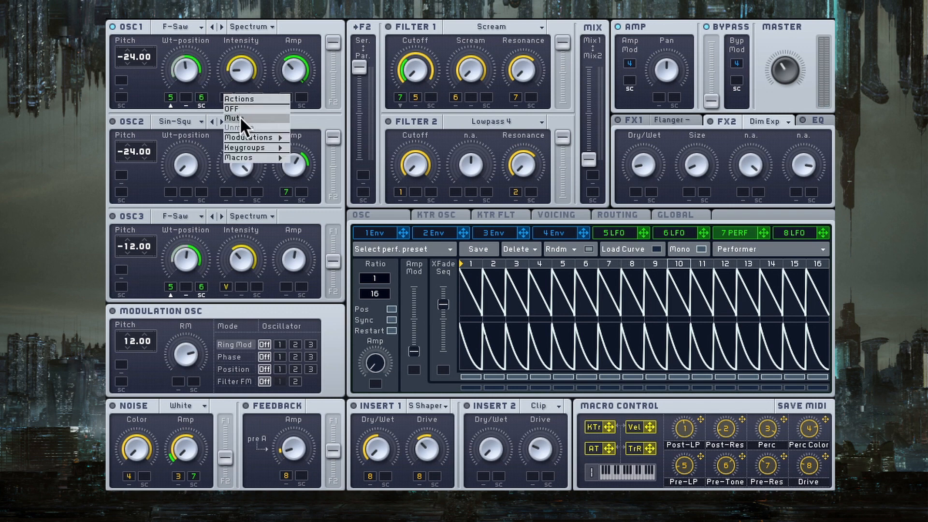
{"action": "left_click", "coordinate": [240, 118]}
{"action": "right_click", "coordinate": [223, 286]}
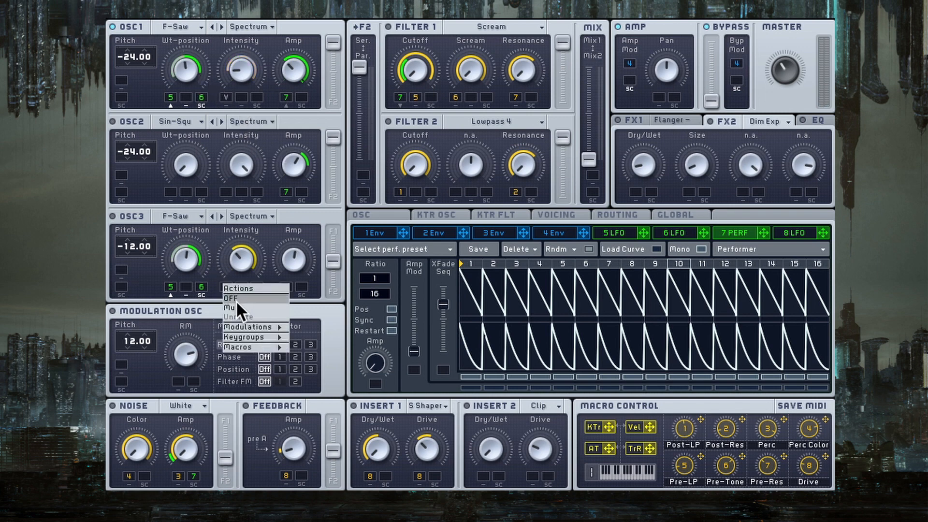
{"action": "left_click", "coordinate": [240, 312]}
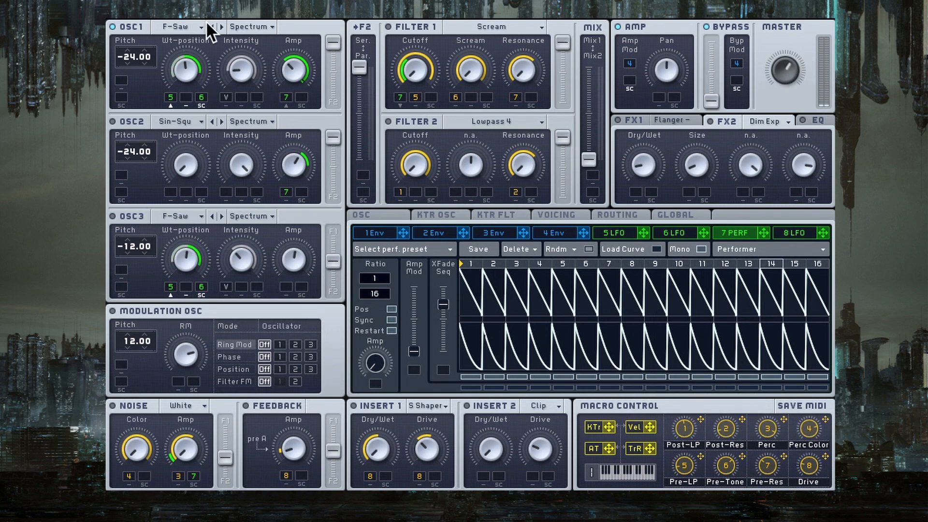
Audition OSC1's Formant Saw wavetable by sweeping its Wt-position, reselecting Formant Saw along the way.
{"action": "left_click_drag", "start_coordinate": [189, 68], "coordinate": [202, 45]}
{"action": "left_click_drag", "start_coordinate": [202, 107], "coordinate": [242, 71]}
{"action": "left_click_drag", "start_coordinate": [186, 71], "coordinate": [216, 45]}
{"action": "left_click", "coordinate": [200, 26]}
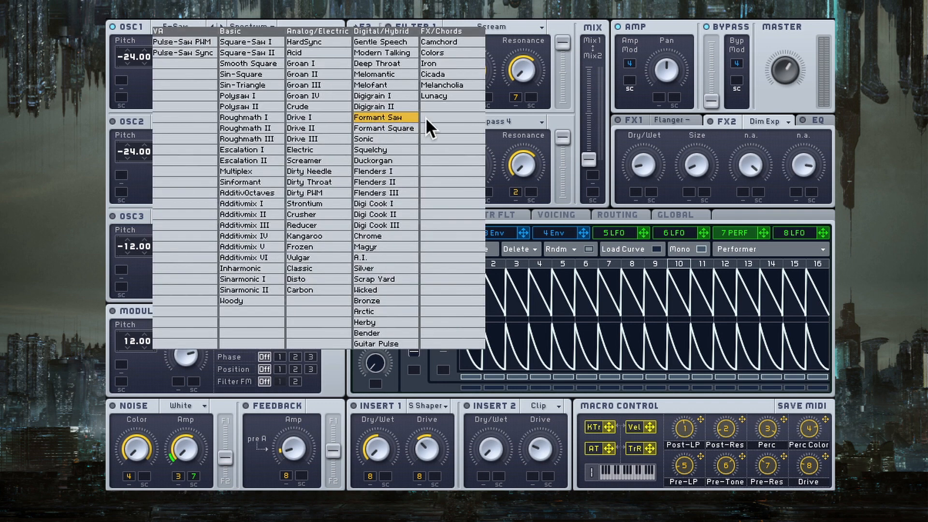
{"action": "left_click", "coordinate": [378, 117]}
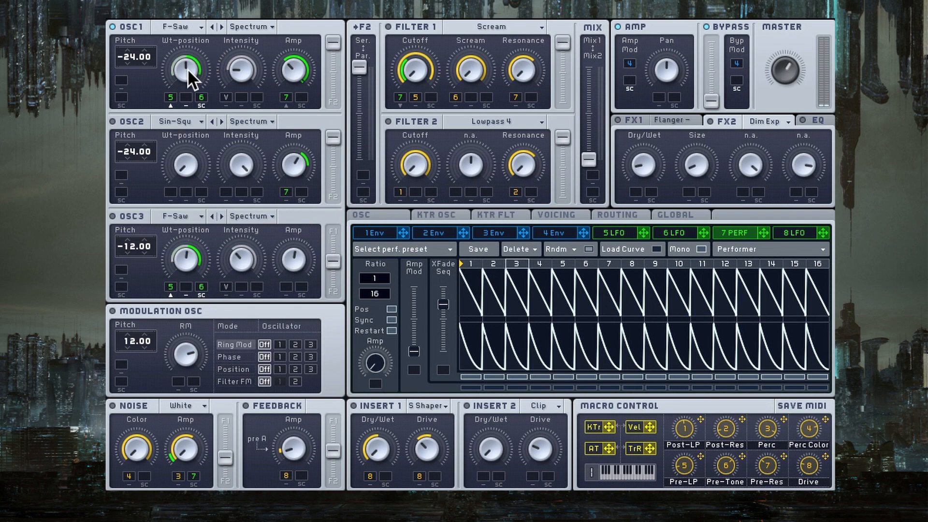
{"action": "mouse_move", "coordinate": [187, 68]}
{"action": "left_mouse_down"}
{"action": "mouse_move", "coordinate": [196, 59]}
{"action": "mouse_move", "coordinate": [194, 80]}
{"action": "mouse_move", "coordinate": [199, 40]}
{"action": "mouse_move", "coordinate": [203, 72]}
{"action": "mouse_move", "coordinate": [194, 70]}
{"action": "left_mouse_up"}
Switch on OSC2 and OSC3.
{"action": "left_click", "coordinate": [140, 118]}
{"action": "left_click", "coordinate": [135, 213]}
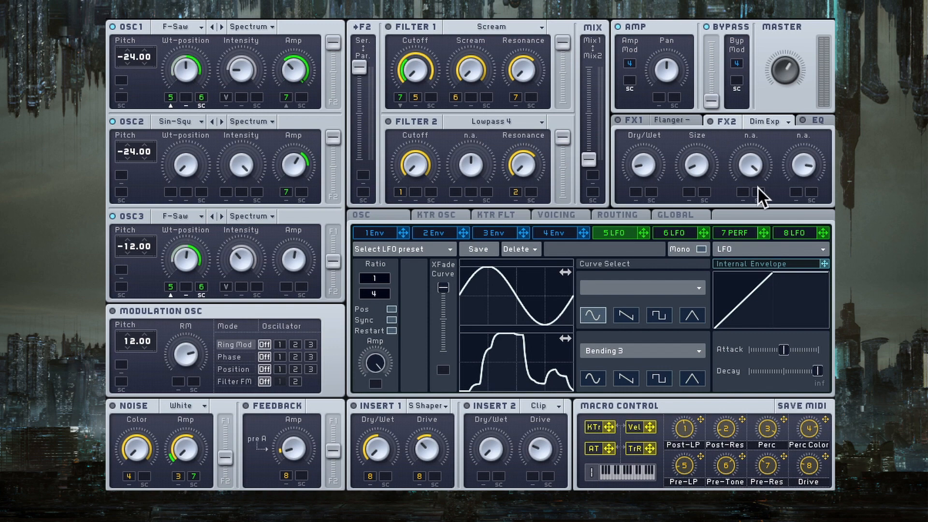
Try the saw, square and triangle shapes on LFO 8's upper curve, returning it to sine.
{"action": "left_click", "coordinate": [795, 233]}
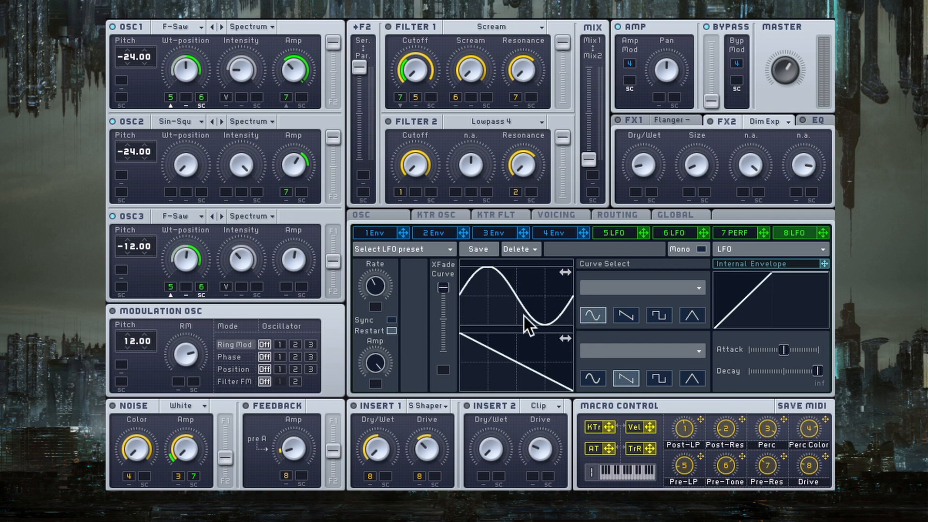
{"action": "left_click", "coordinate": [624, 315]}
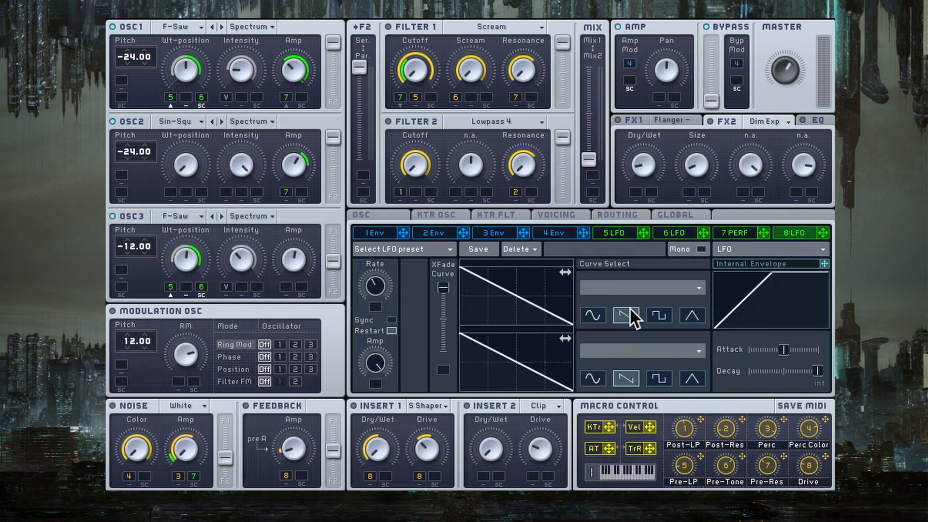
{"action": "left_click", "coordinate": [662, 314]}
{"action": "left_click", "coordinate": [695, 313]}
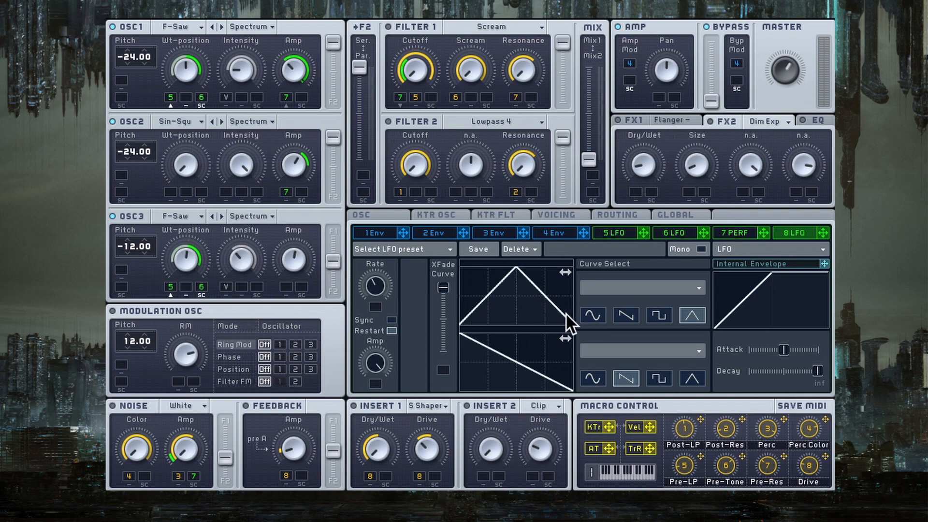
{"action": "left_click", "coordinate": [659, 315]}
{"action": "left_click", "coordinate": [631, 315]}
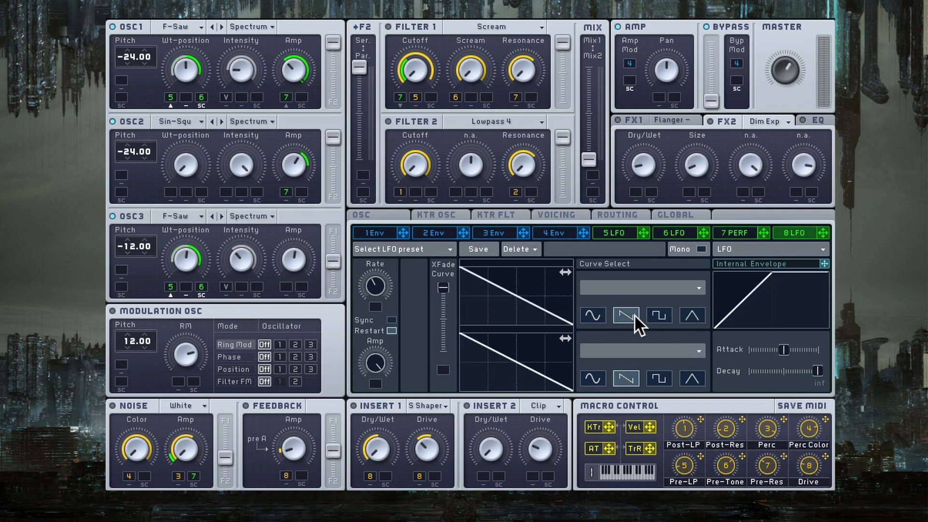
{"action": "left_click", "coordinate": [593, 315]}
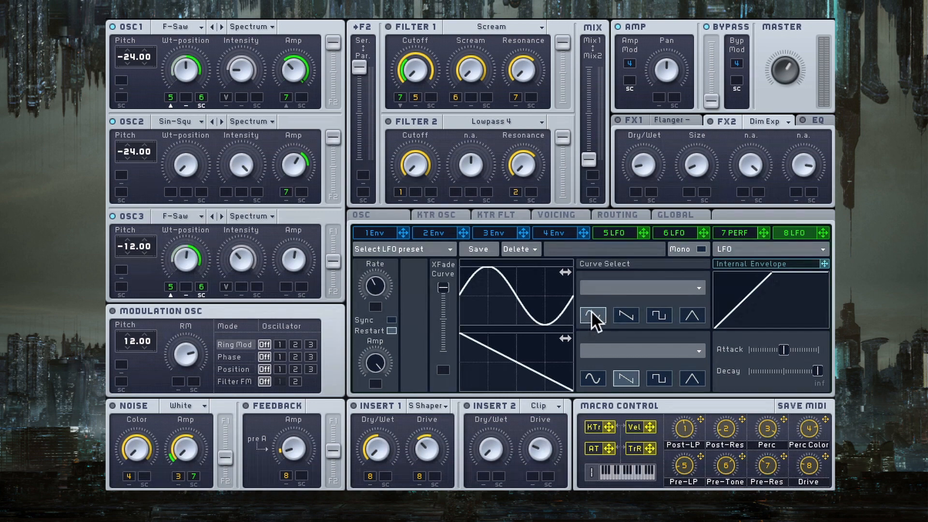
{"action": "left_click", "coordinate": [698, 315]}
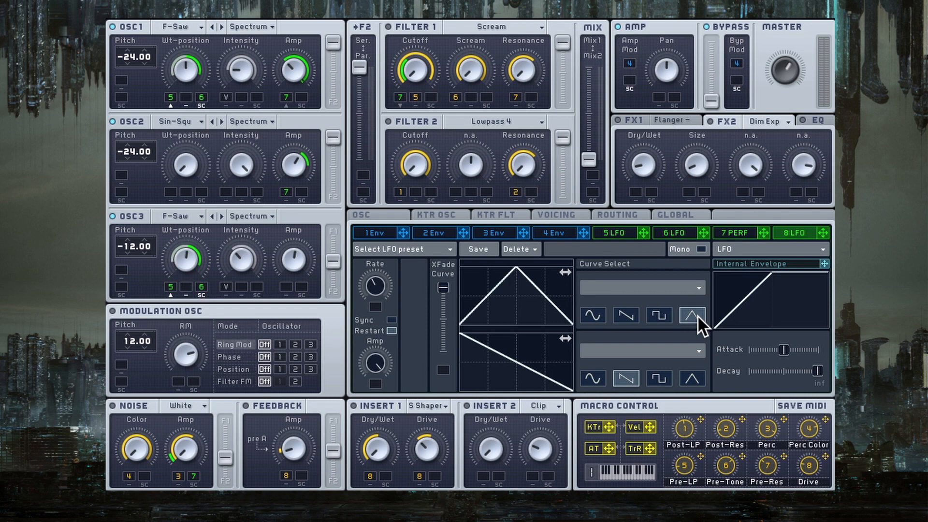
{"action": "left_click", "coordinate": [626, 314]}
{"action": "left_click", "coordinate": [658, 318]}
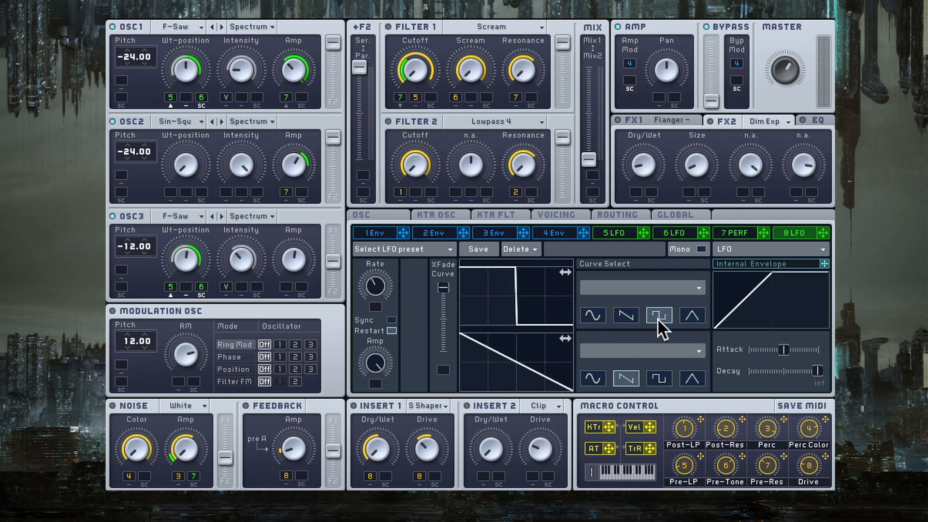
{"action": "left_click", "coordinate": [592, 314]}
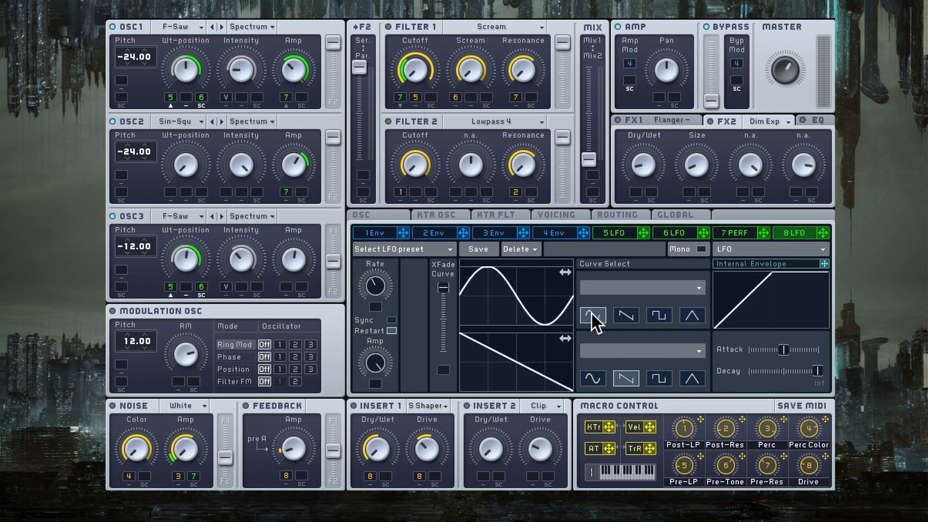
Examine the curves, ratios and crossfade settings of LFO 5, LFO 6 and LFO 8, including LFO 6's upper curve choices.
{"action": "left_click", "coordinate": [614, 231]}
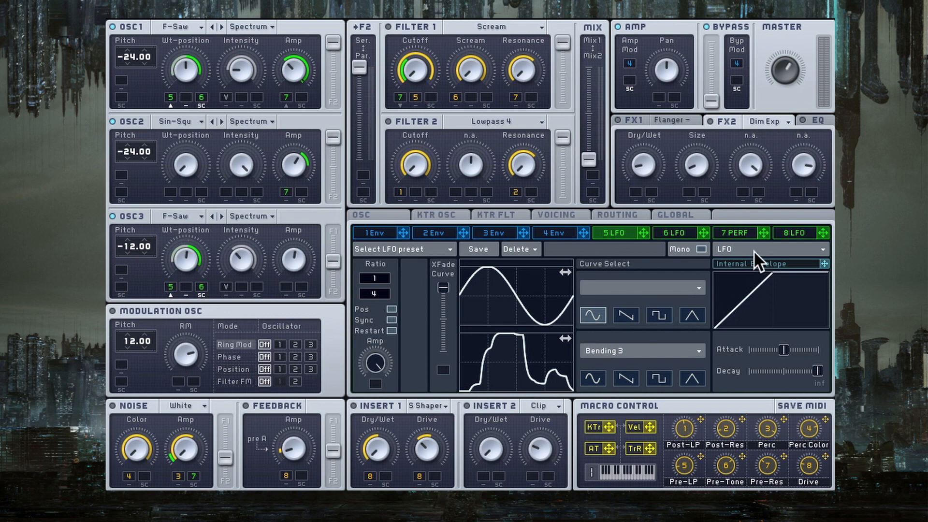
{"action": "left_click", "coordinate": [672, 230]}
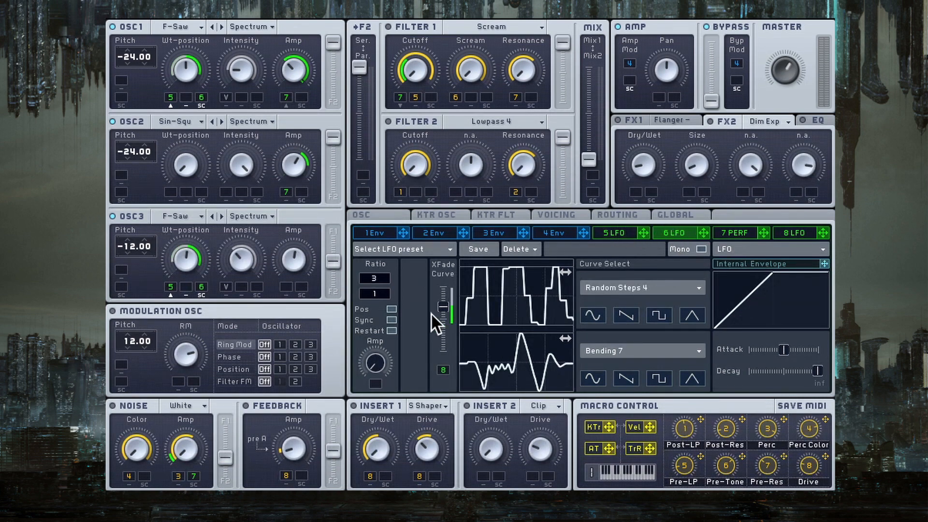
{"action": "left_click", "coordinate": [650, 288]}
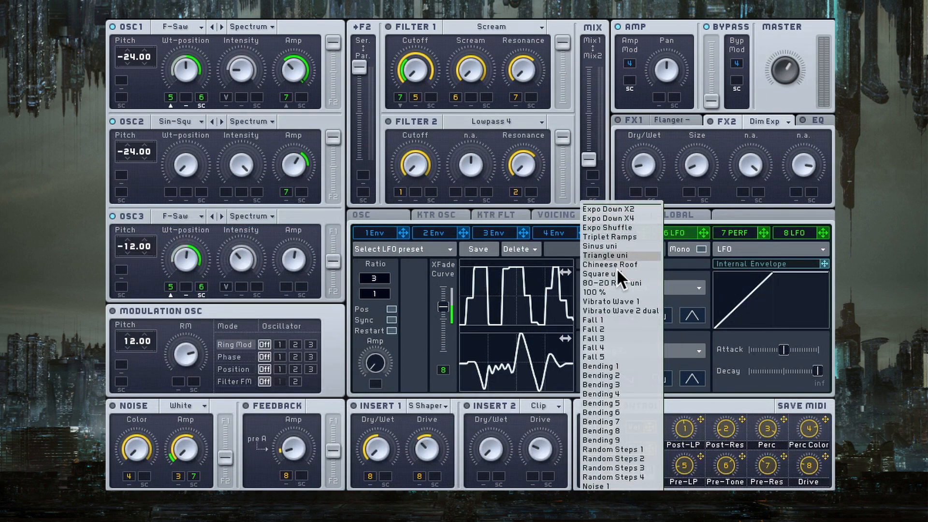
{"action": "left_click", "coordinate": [622, 479]}
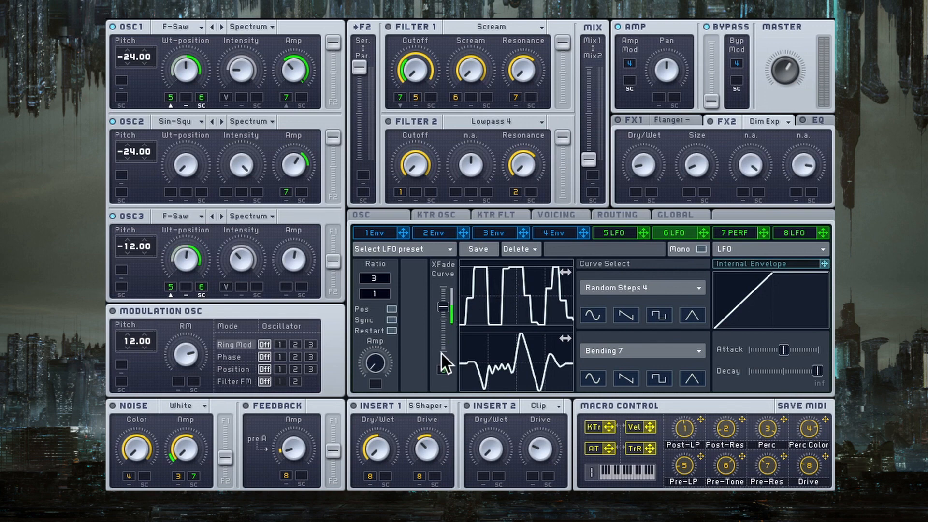
{"action": "left_click", "coordinate": [799, 234]}
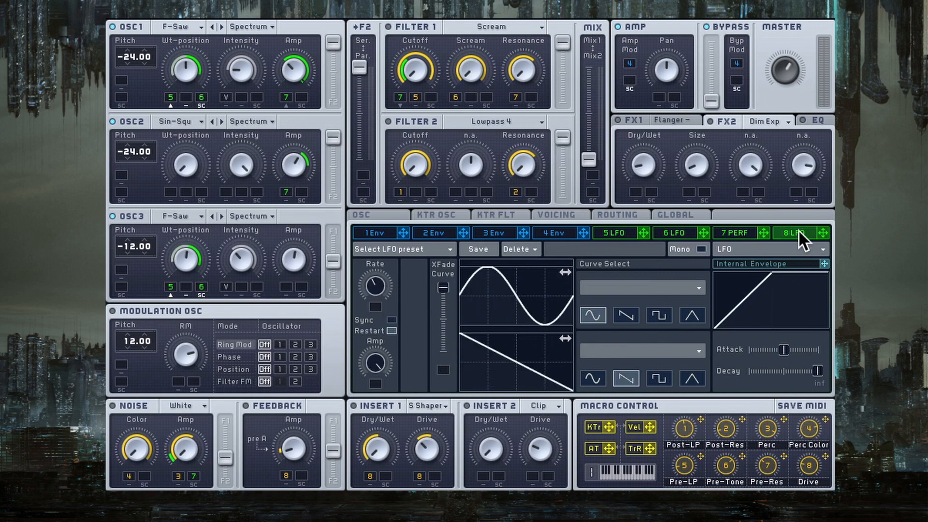
{"action": "left_click", "coordinate": [676, 232]}
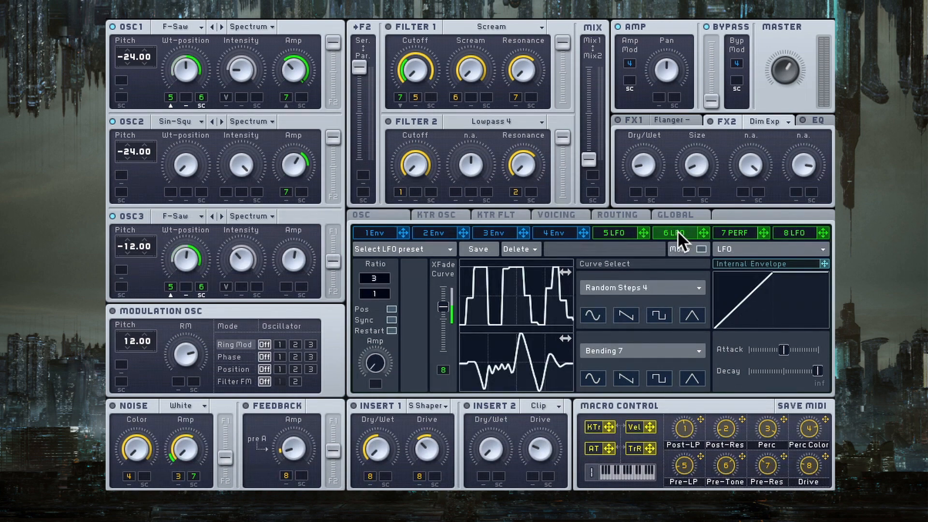
{"action": "left_click", "coordinate": [614, 233]}
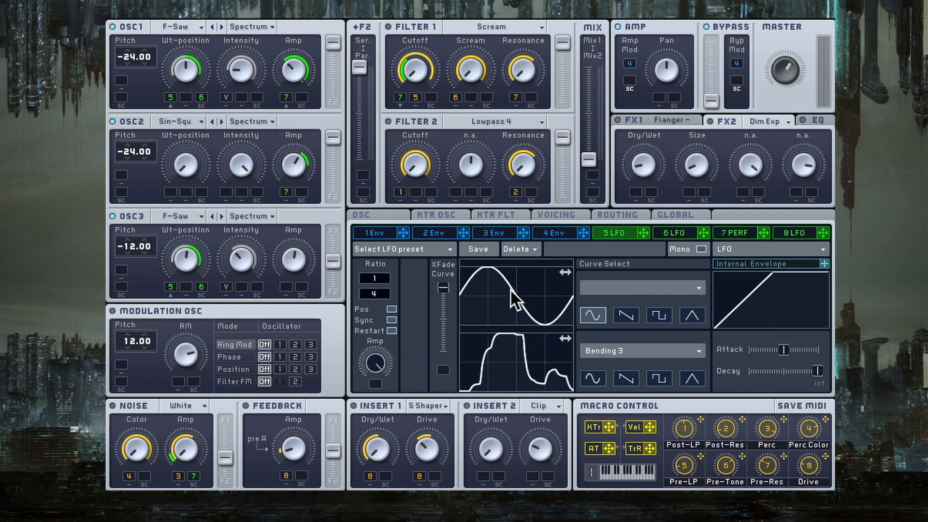
Set LFO 5's upper curve to Random Steps 4.
{"action": "left_click", "coordinate": [681, 228]}
{"action": "left_click", "coordinate": [616, 229]}
{"action": "left_click", "coordinate": [628, 285]}
{"action": "left_click", "coordinate": [624, 477]}
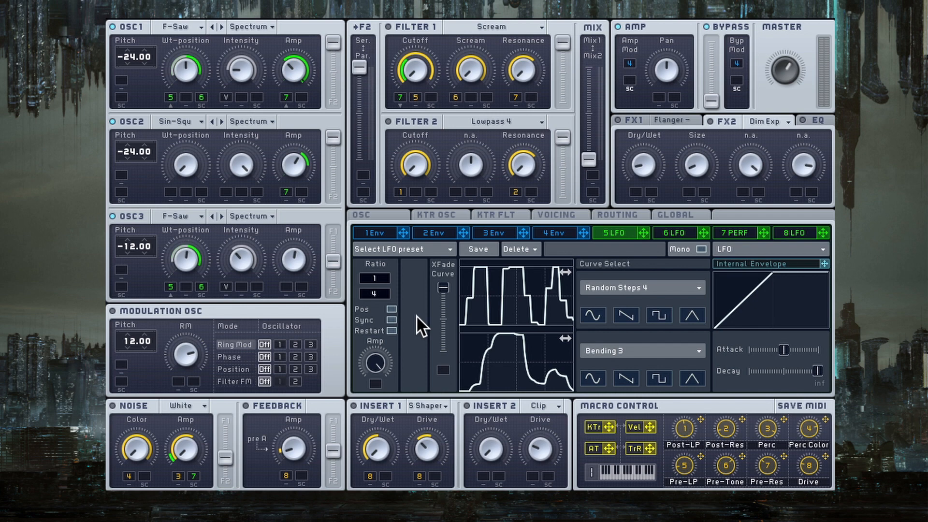
Check the preset BPM in the global settings and restore LFO 5's upper curve to sine.
{"action": "left_click", "coordinate": [679, 213]}
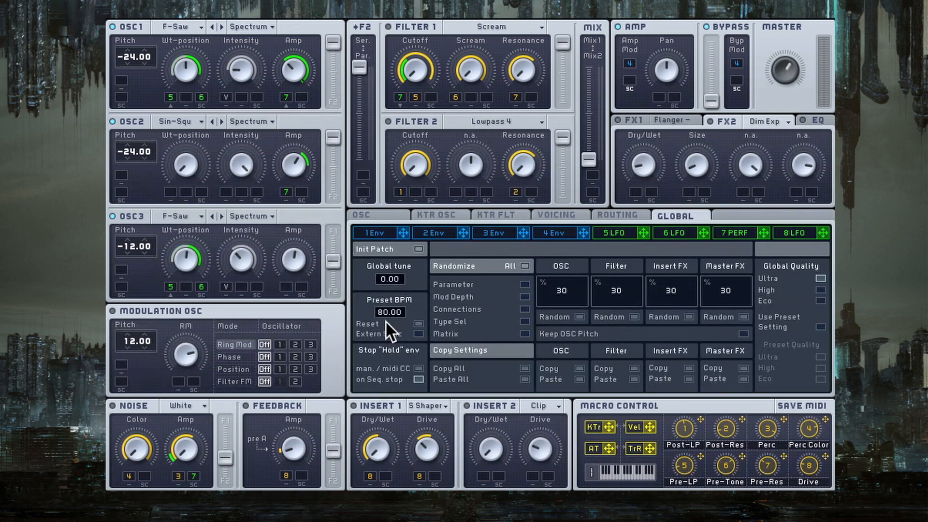
{"action": "left_click", "coordinate": [613, 233]}
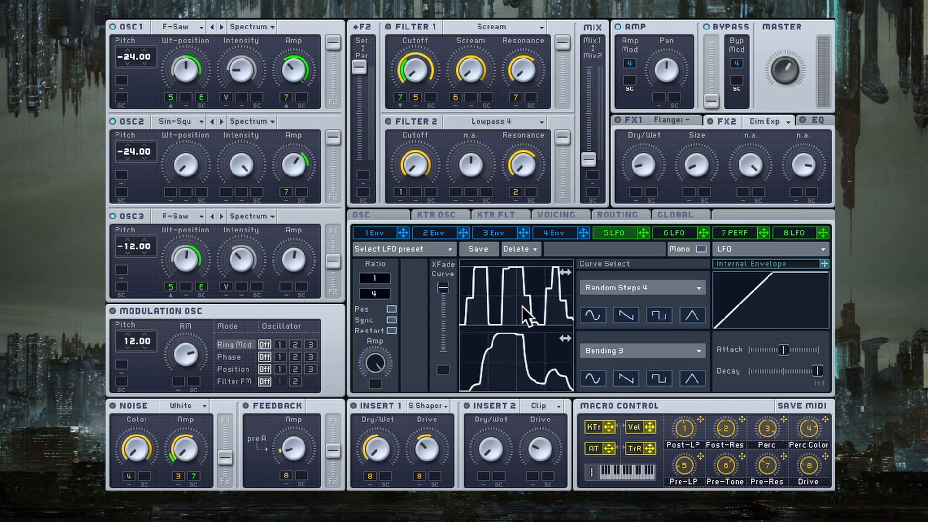
{"action": "left_click", "coordinate": [593, 315]}
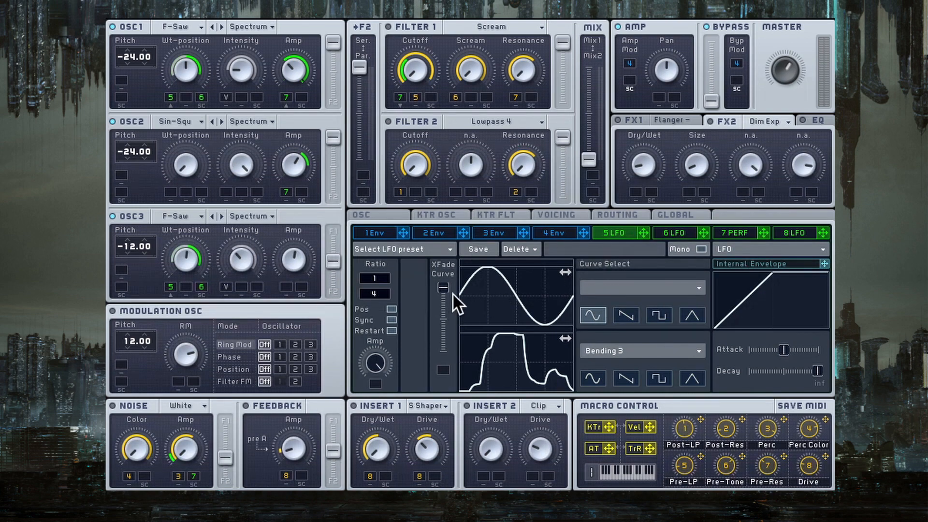
Compare the ratio, amp, crossfade and curve settings of LFO 5 and LFO 6.
{"action": "left_click", "coordinate": [672, 232]}
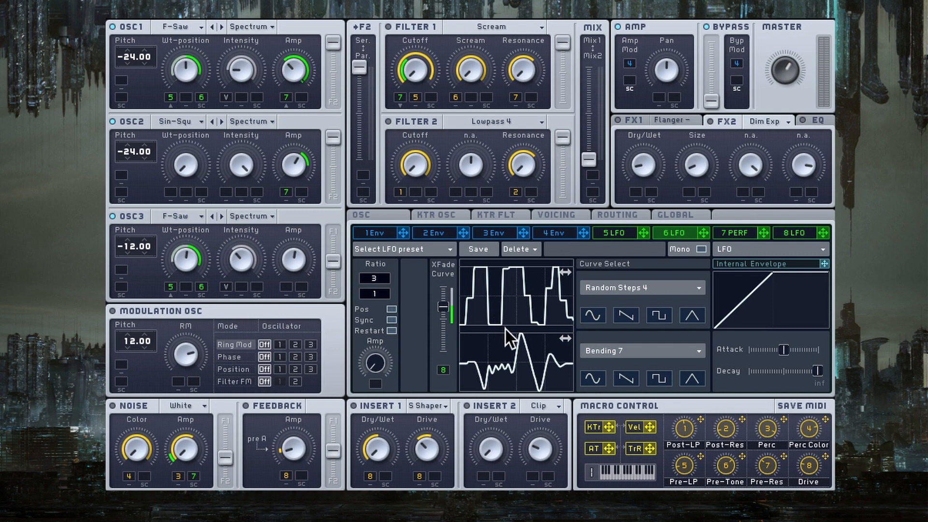
{"action": "left_click", "coordinate": [628, 230]}
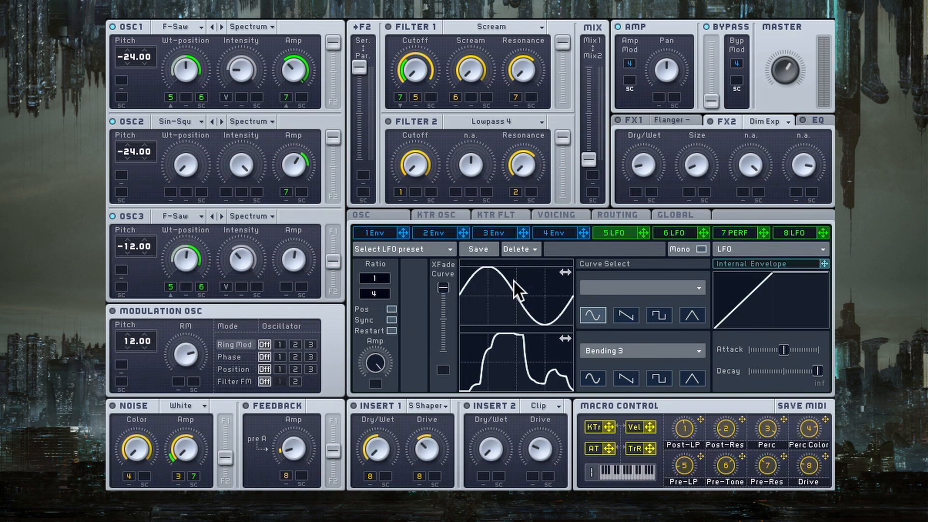
{"action": "left_click", "coordinate": [687, 229]}
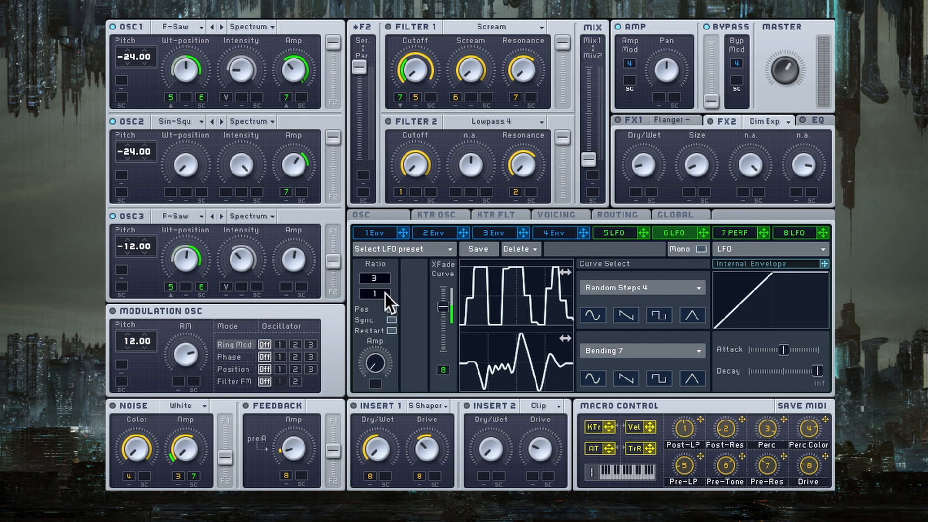
{"action": "left_click", "coordinate": [617, 231]}
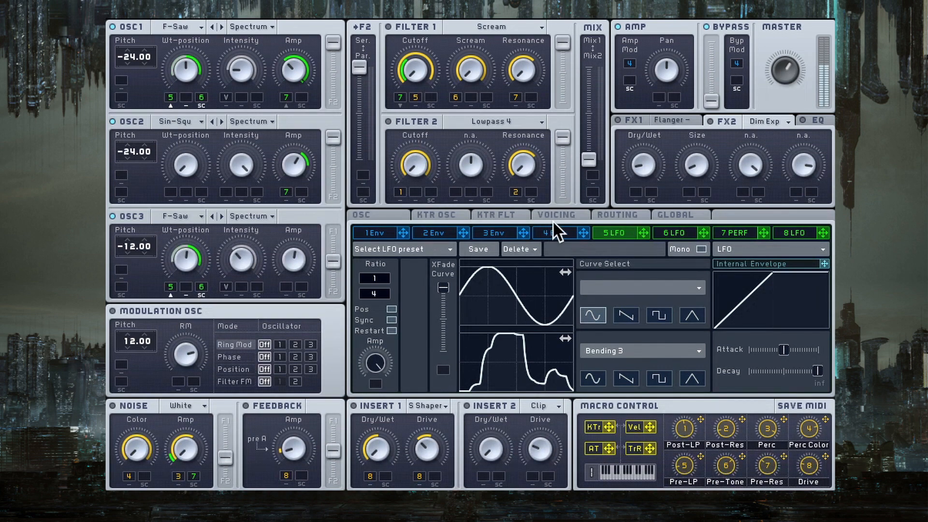
{"action": "left_click", "coordinate": [663, 232]}
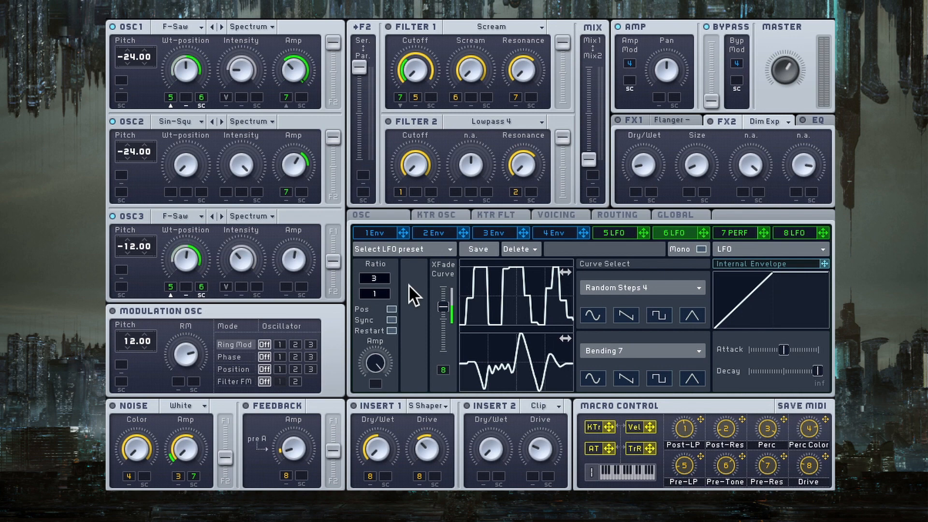
{"action": "left_click", "coordinate": [608, 229]}
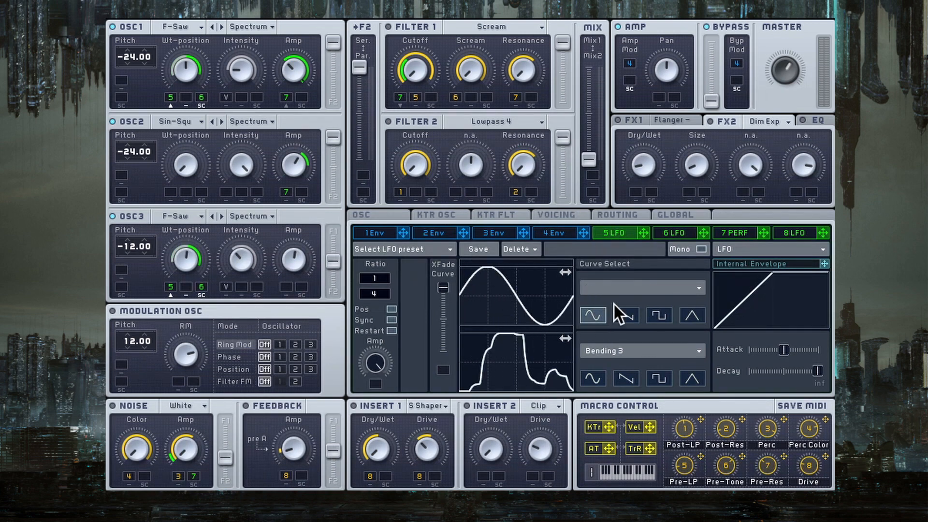
Set LFO 6's ratio to 1/1 and bring LFO 5's settings back into view.
{"action": "left_click", "coordinate": [662, 232]}
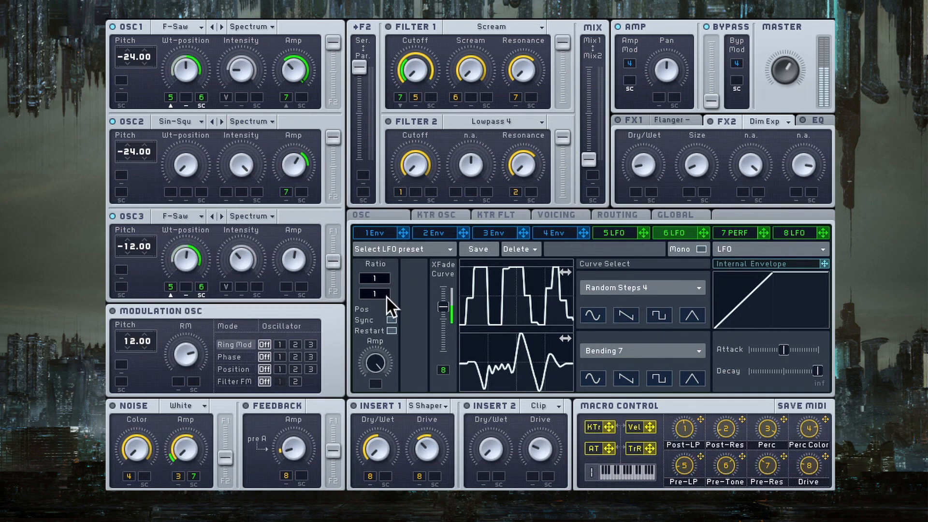
{"action": "scroll", "coordinate": [387, 294], "scroll_direction": "up", "scroll_amount": 1}
{"action": "left_click", "coordinate": [613, 233]}
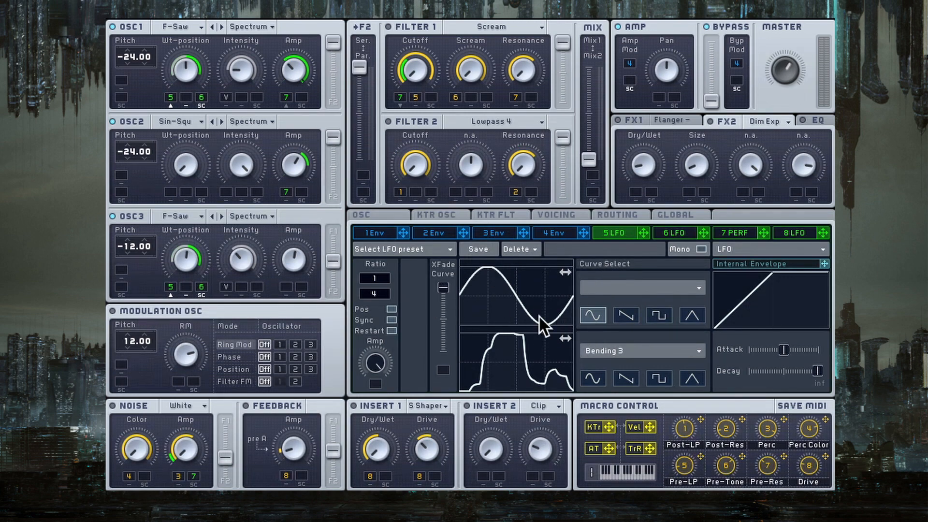
Inspect LFO 6's curves and the step sequence of Performer 7.
{"action": "left_click", "coordinate": [676, 233]}
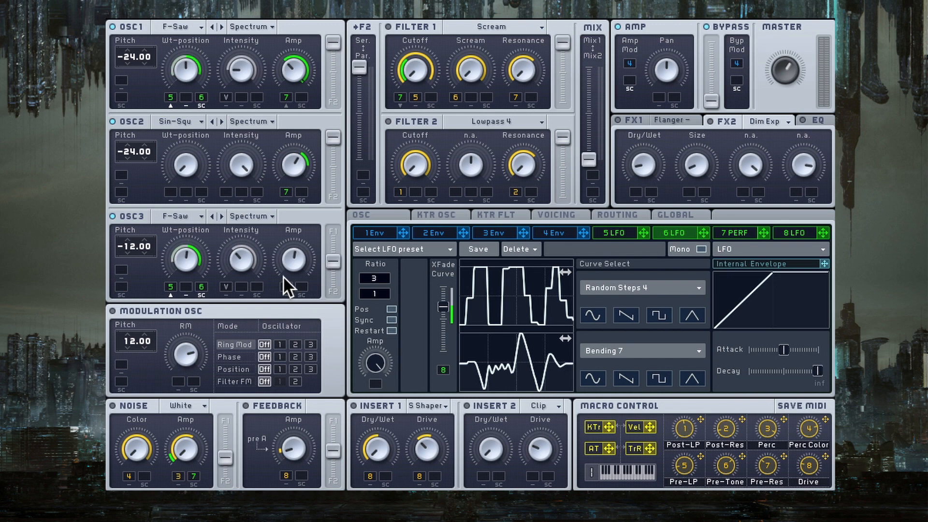
{"action": "left_click", "coordinate": [737, 232]}
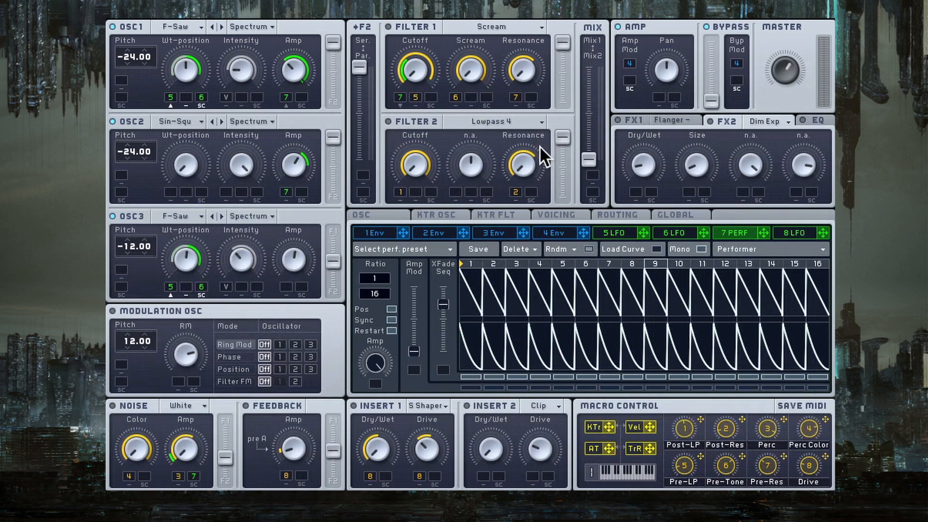
Switch on Filter 1 with its Scream filter.
{"action": "left_click", "coordinate": [415, 24]}
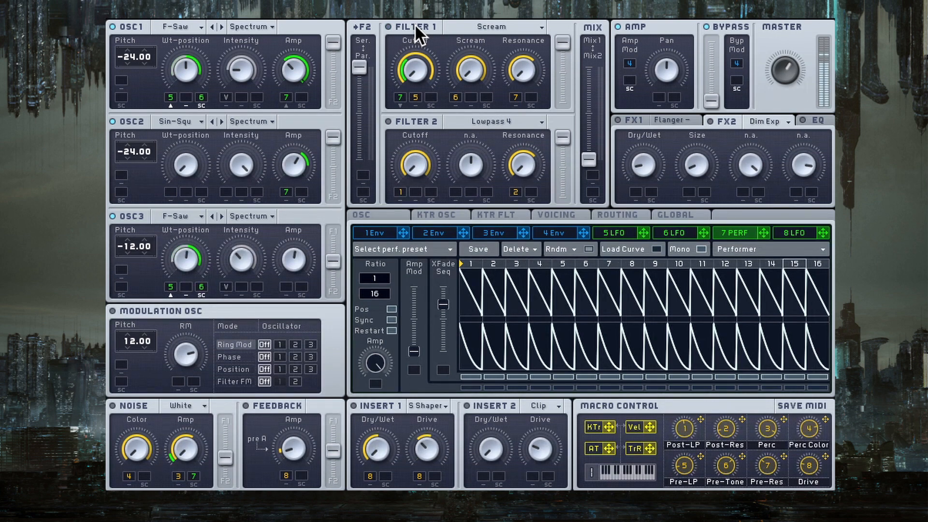
{"action": "left_click", "coordinate": [415, 24]}
{"action": "left_click", "coordinate": [415, 24]}
{"action": "left_click", "coordinate": [416, 25]}
{"action": "left_click_drag", "start_coordinate": [695, 463], "coordinate": [735, 454]}
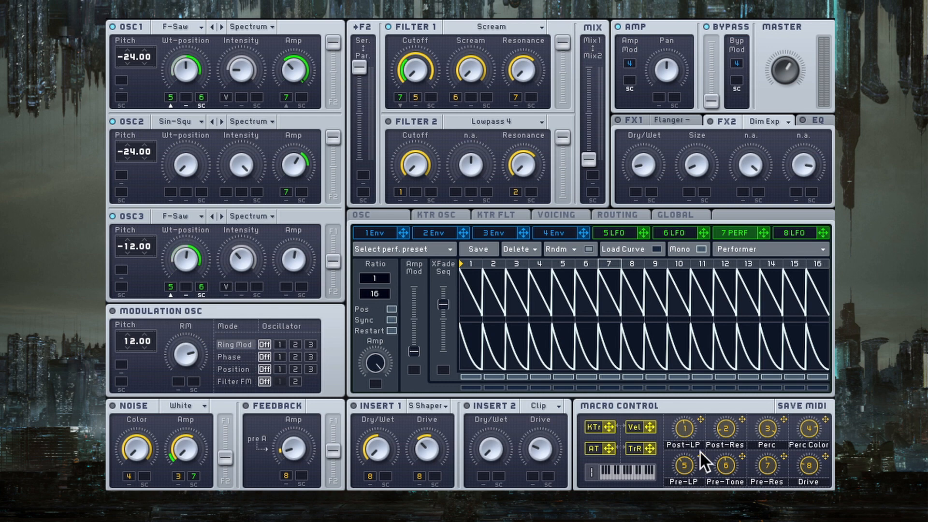
Switch on Filter 2 as Lowpass 4 alongside Filter 1.
{"action": "left_click", "coordinate": [422, 122]}
{"action": "mouse_move", "coordinate": [475, 162]}
{"action": "left_mouse_down"}
{"action": "mouse_move", "coordinate": [492, 133]}
{"action": "mouse_move", "coordinate": [469, 179]}
{"action": "left_mouse_up"}
{"action": "left_click", "coordinate": [420, 28]}
Audition the Grain II, Grain I and Melom wavetables on OSC1 and return it to F-Saw.
{"action": "left_click", "coordinate": [209, 29]}
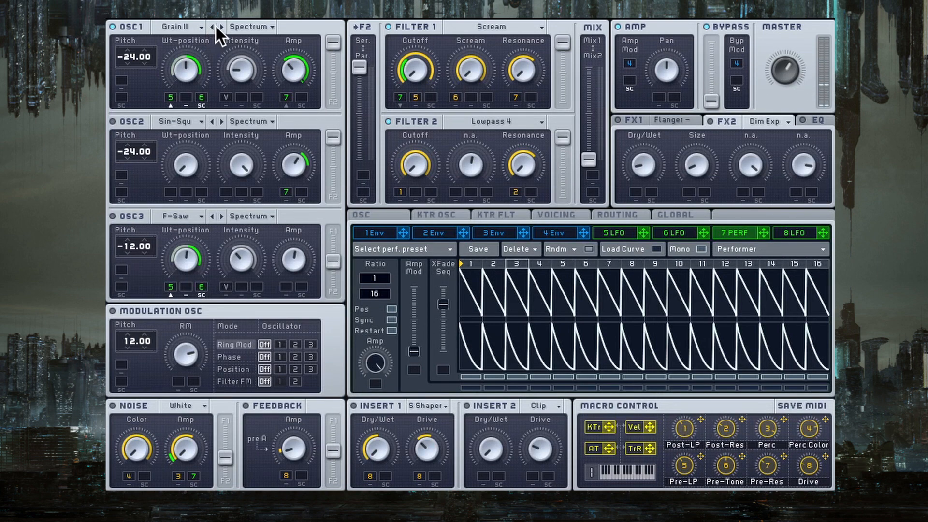
{"action": "left_click", "coordinate": [212, 25]}
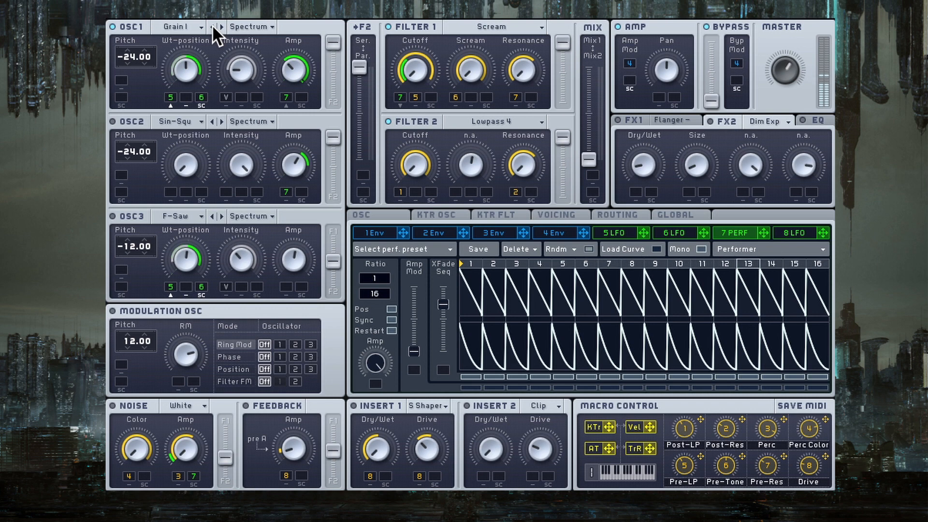
{"action": "left_click", "coordinate": [213, 25]}
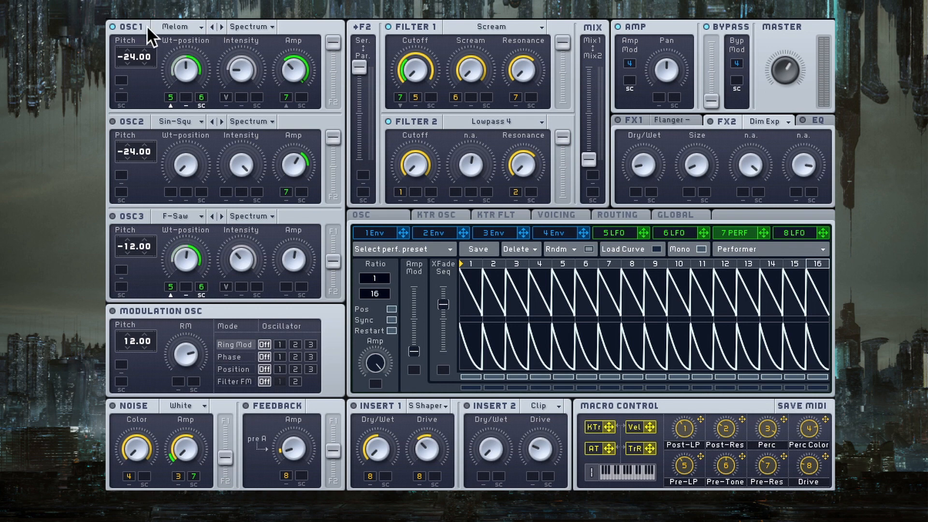
{"action": "left_click", "coordinate": [222, 22]}
{"action": "left_click", "coordinate": [221, 22]}
{"action": "left_click", "coordinate": [223, 23]}
Switch on the noise oscillator and bring the signal routing diagram into view.
{"action": "left_click", "coordinate": [141, 405]}
{"action": "left_click", "coordinate": [624, 215]}
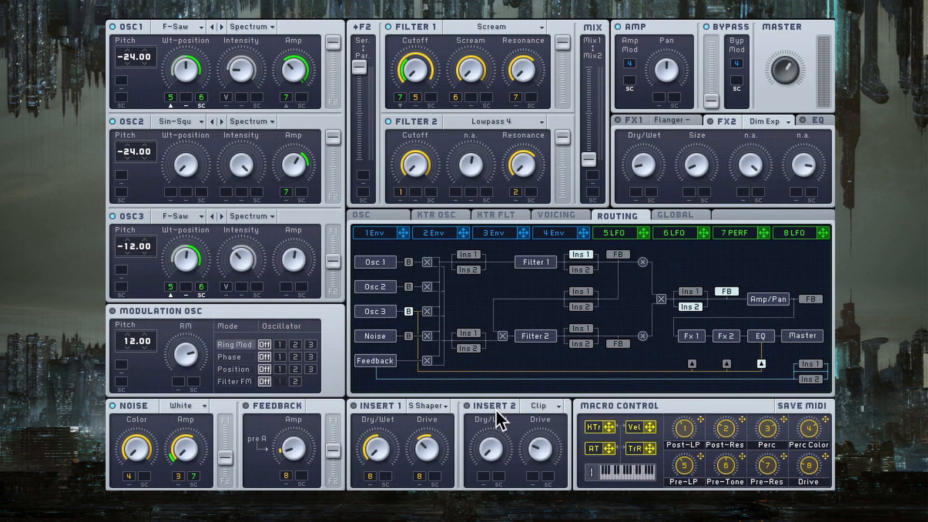
{"action": "left_click", "coordinate": [671, 300]}
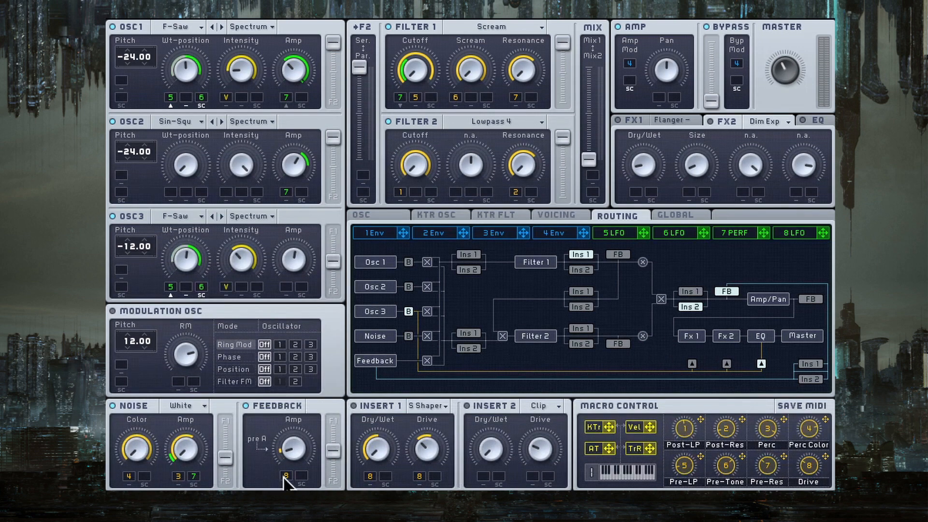
Adjust the macro 8 modulation amount on the Feedback amp.
{"action": "left_click_drag", "start_coordinate": [287, 477], "coordinate": [286, 479]}
{"action": "left_click_drag", "start_coordinate": [284, 473], "coordinate": [288, 425]}
{"action": "left_click_drag", "start_coordinate": [283, 480], "coordinate": [283, 498]}
Compare the effect types offered by Insert 1 and FX1, and switch on Insert 1 with the Sine Shaper.
{"action": "left_click", "coordinate": [432, 406]}
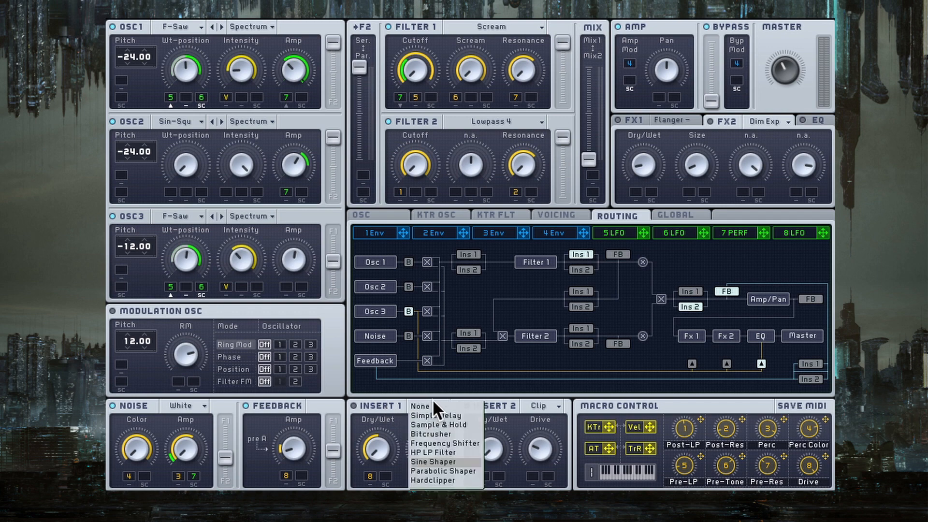
{"action": "left_click", "coordinate": [457, 461]}
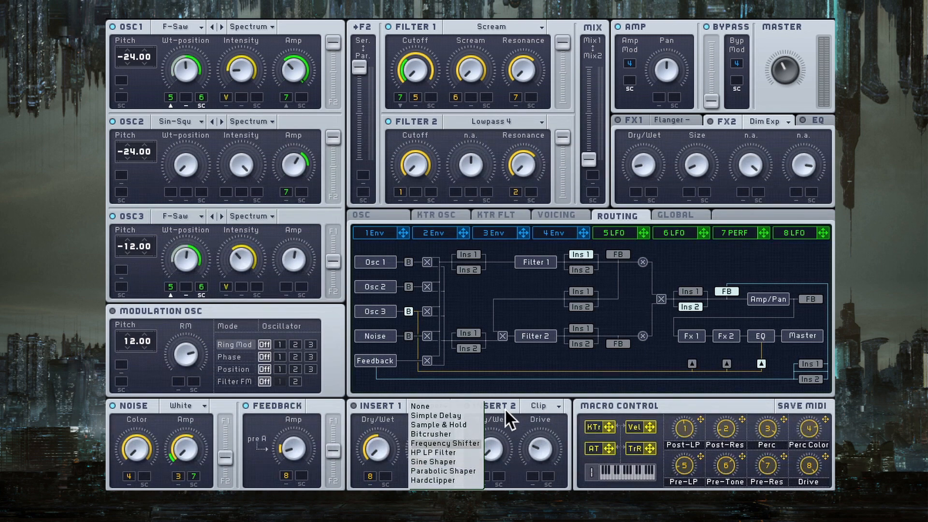
{"action": "left_click", "coordinate": [683, 122]}
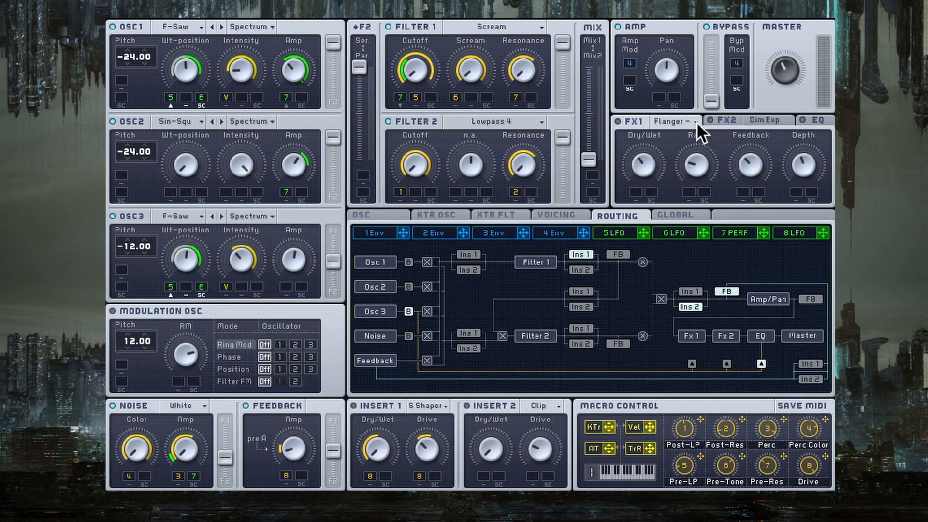
{"action": "left_click", "coordinate": [696, 122]}
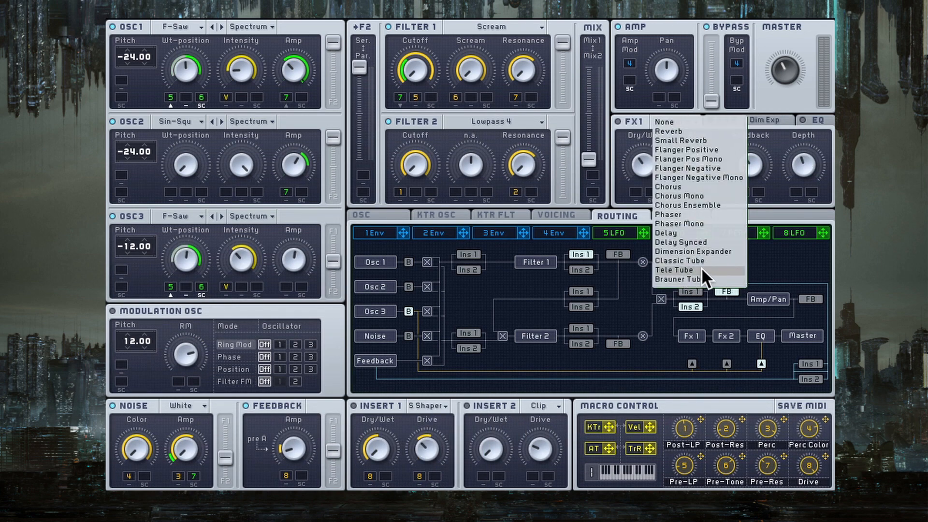
{"action": "left_click", "coordinate": [450, 404]}
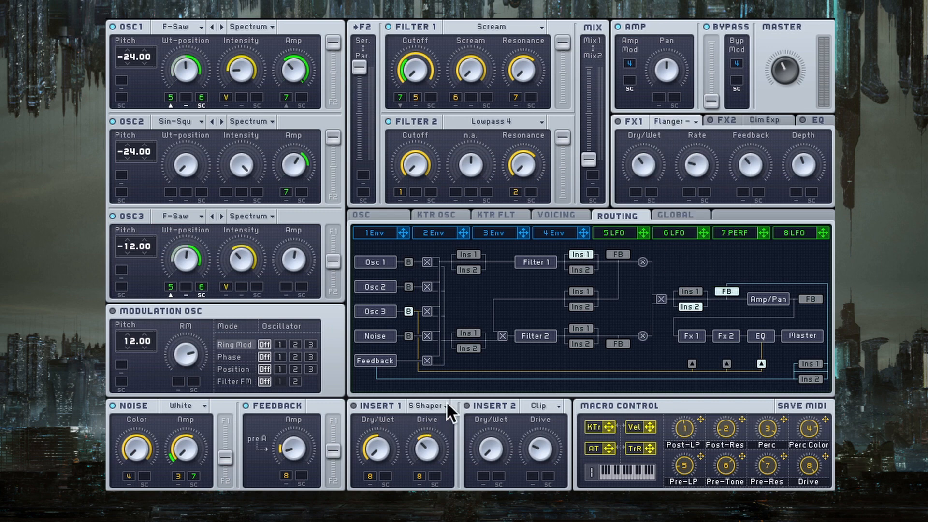
{"action": "left_click", "coordinate": [446, 403]}
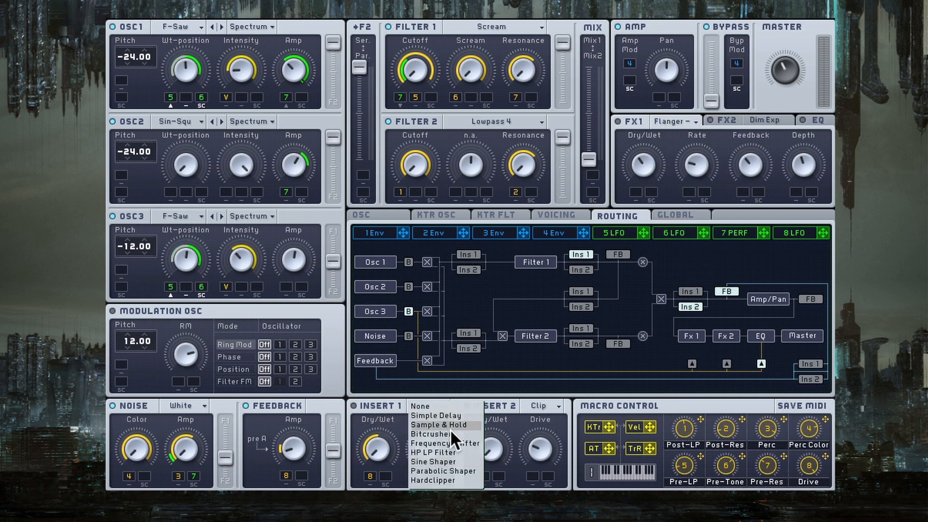
{"action": "left_click", "coordinate": [401, 426]}
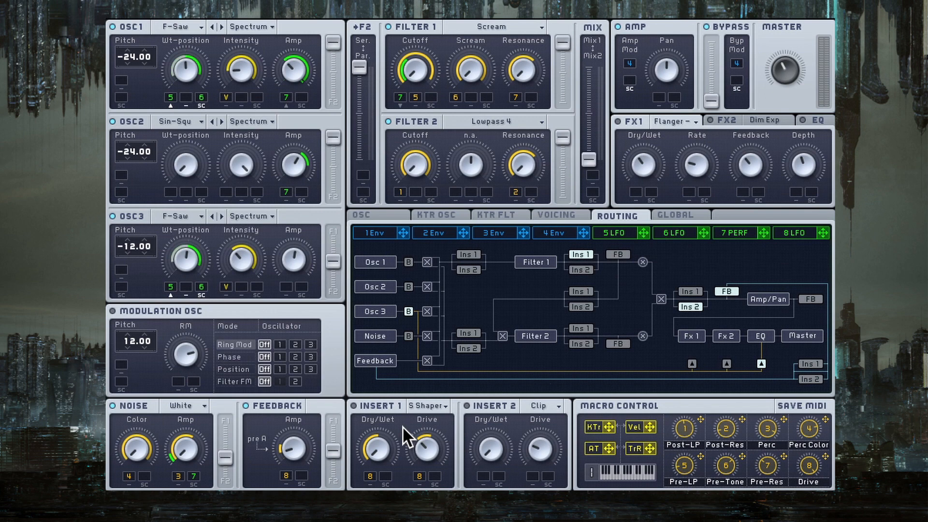
{"action": "left_click", "coordinate": [372, 406]}
Switch on FX1 with the Flanger Negative effect and adjust its depth and feedback.
{"action": "left_click", "coordinate": [697, 122]}
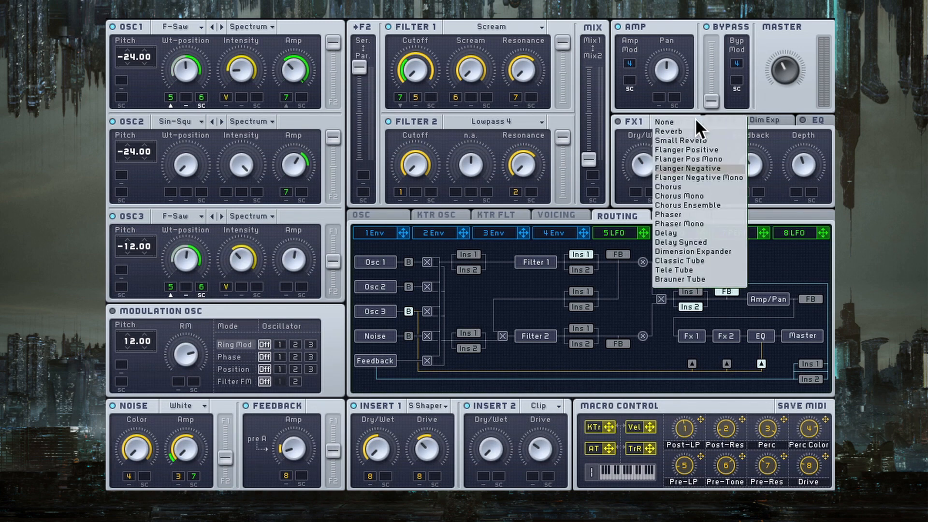
{"action": "left_click", "coordinate": [776, 143]}
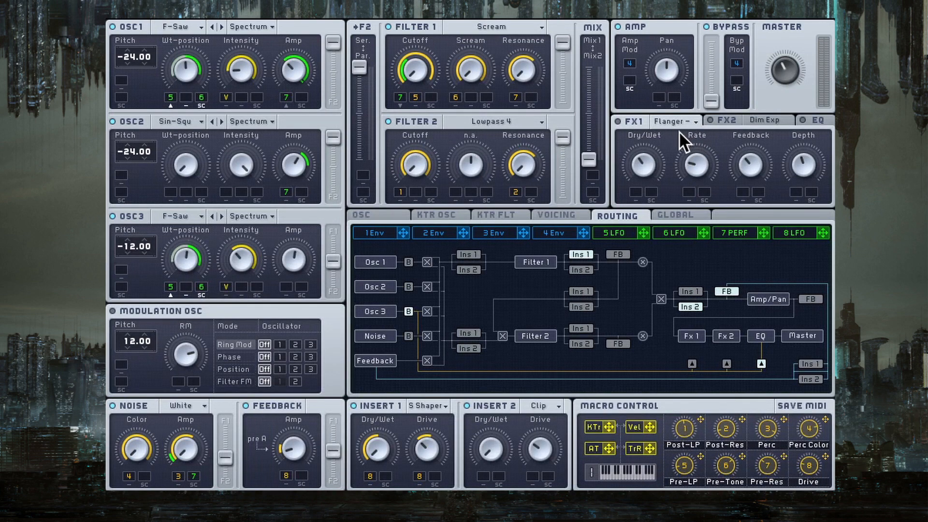
{"action": "left_click", "coordinate": [619, 121]}
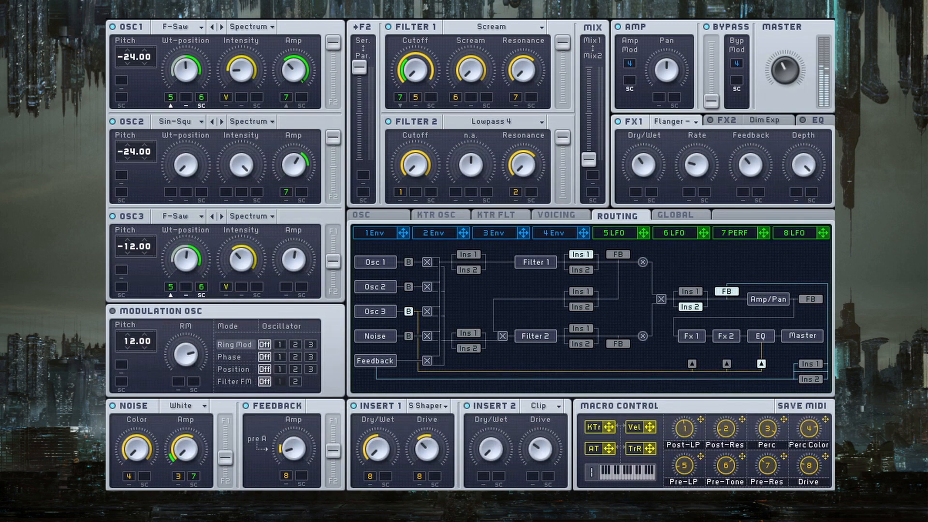
{"action": "left_click_drag", "start_coordinate": [807, 159], "coordinate": [801, 214]}
{"action": "mouse_move", "coordinate": [756, 156]}
{"action": "left_mouse_down"}
{"action": "mouse_move", "coordinate": [764, 108]}
{"action": "mouse_move", "coordinate": [760, 158]}
{"action": "left_mouse_up"}
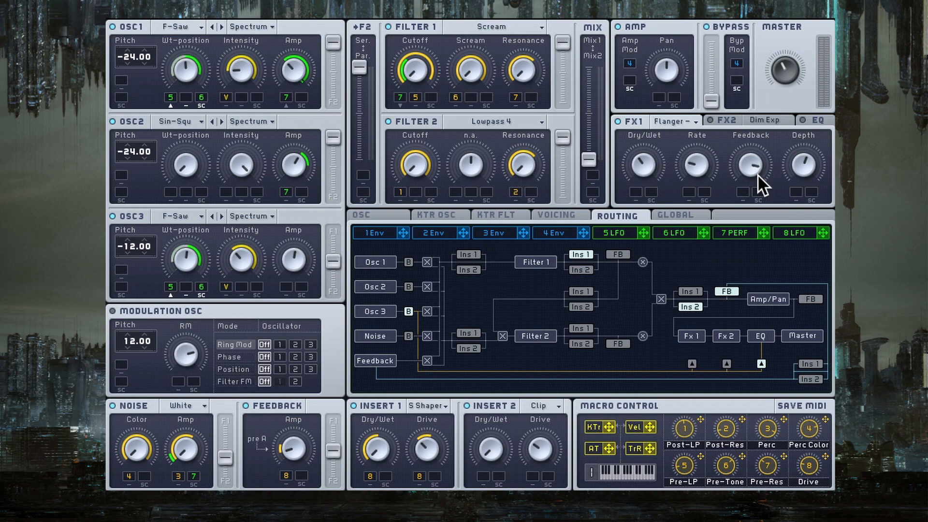
{"action": "left_click_drag", "start_coordinate": [759, 200], "coordinate": [759, 246]}
Review the effect types offered by FX2 and switch it on with the Dimension Expander.
{"action": "left_click", "coordinate": [757, 116]}
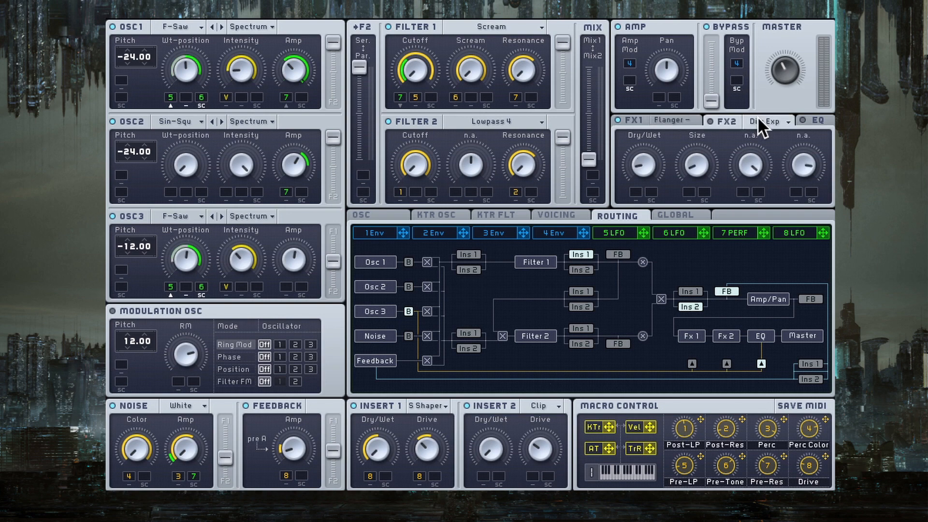
{"action": "left_click", "coordinate": [791, 119]}
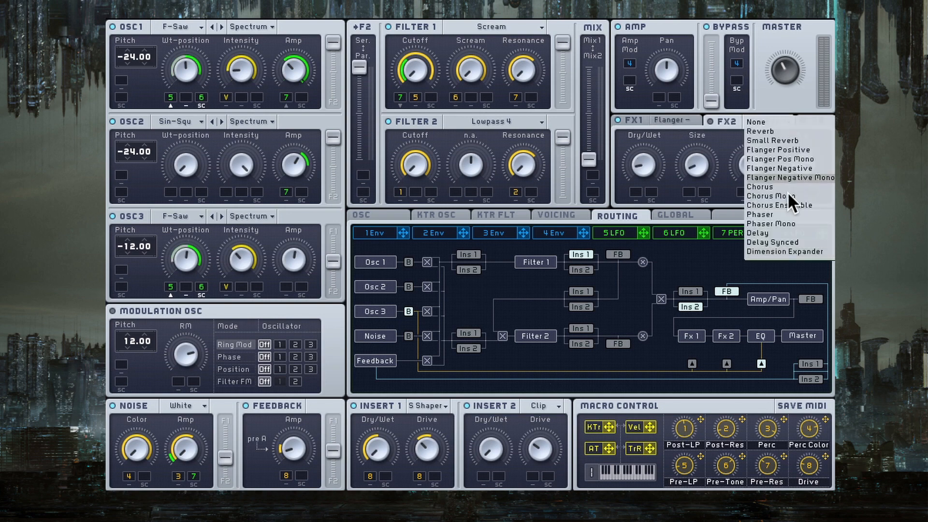
{"action": "left_click", "coordinate": [717, 138]}
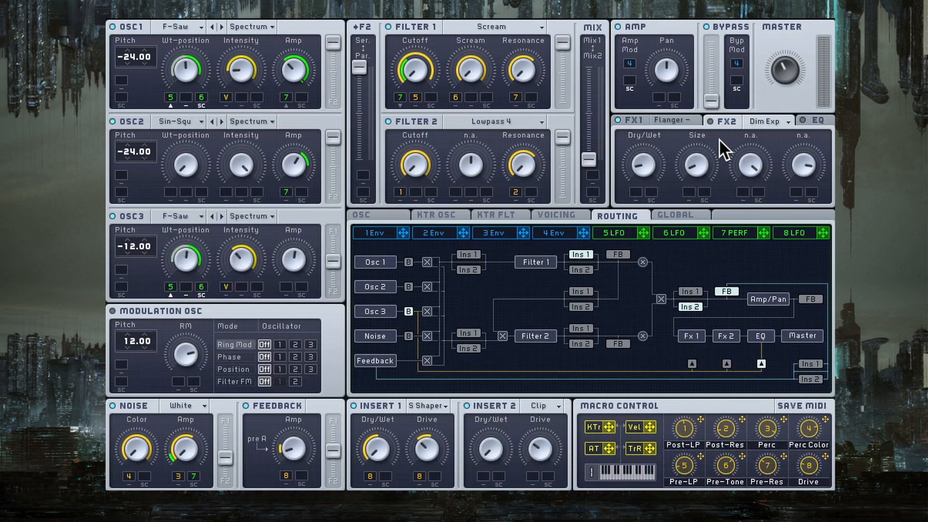
{"action": "left_click", "coordinate": [710, 120]}
{"action": "left_click", "coordinate": [787, 116]}
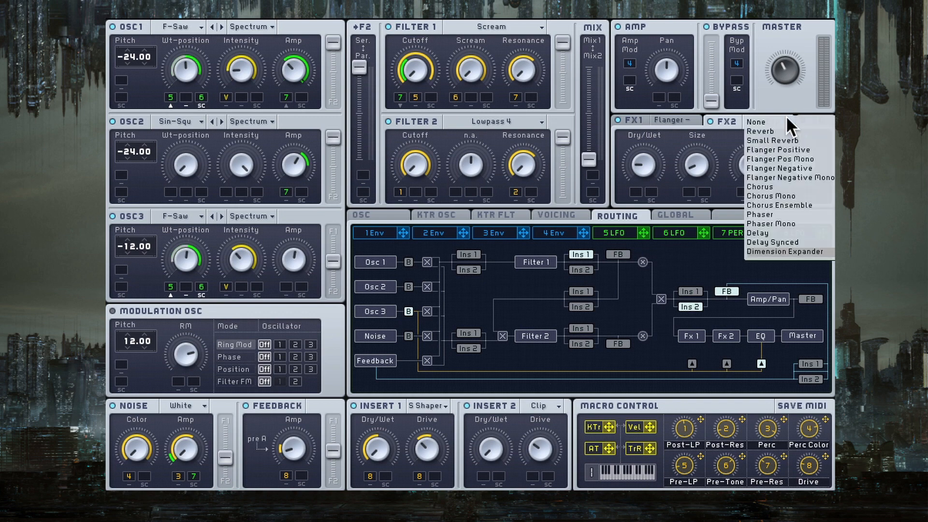
{"action": "left_click", "coordinate": [726, 136]}
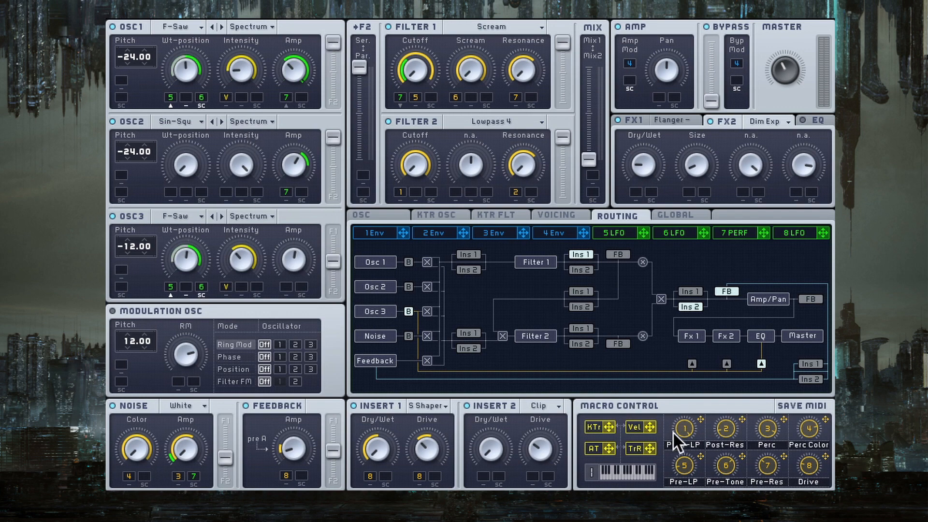
Check LFO 5's settings and bring up the voicing settings with the unisono spread.
{"action": "left_click", "coordinate": [613, 233]}
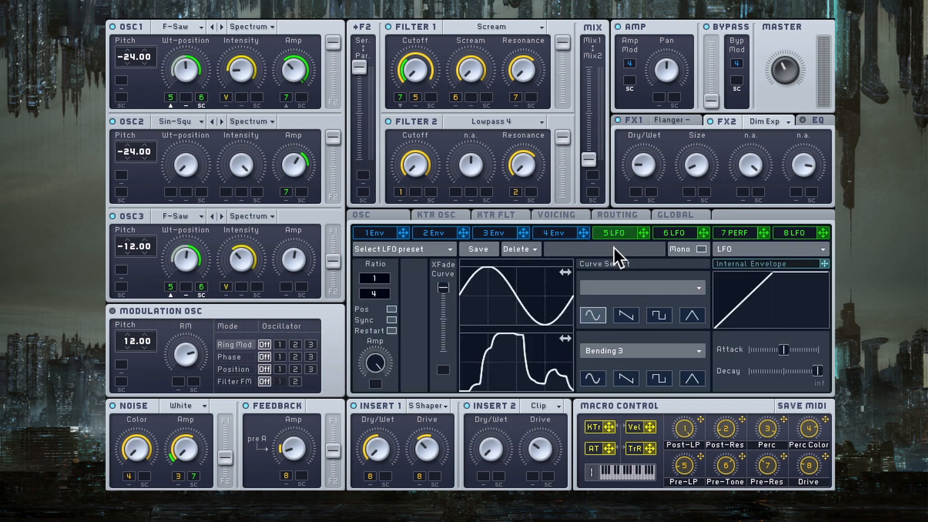
{"action": "left_click", "coordinate": [565, 215]}
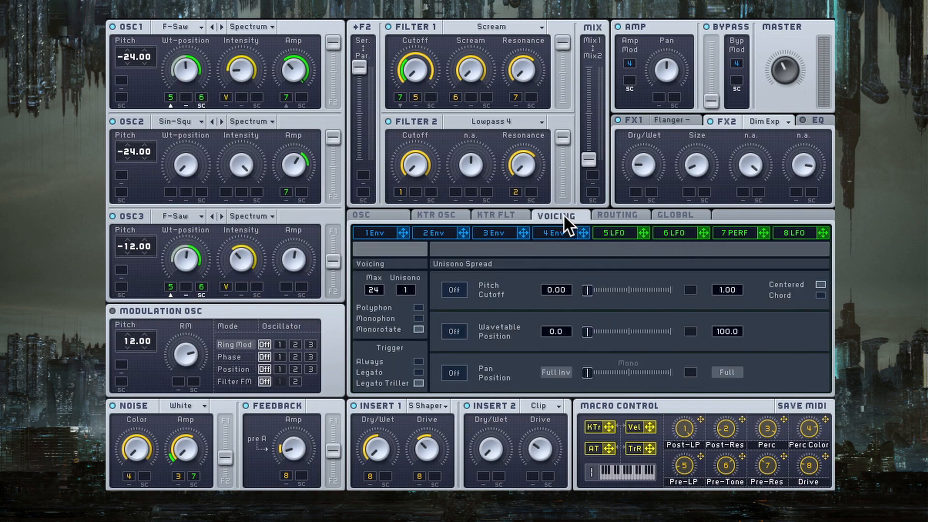